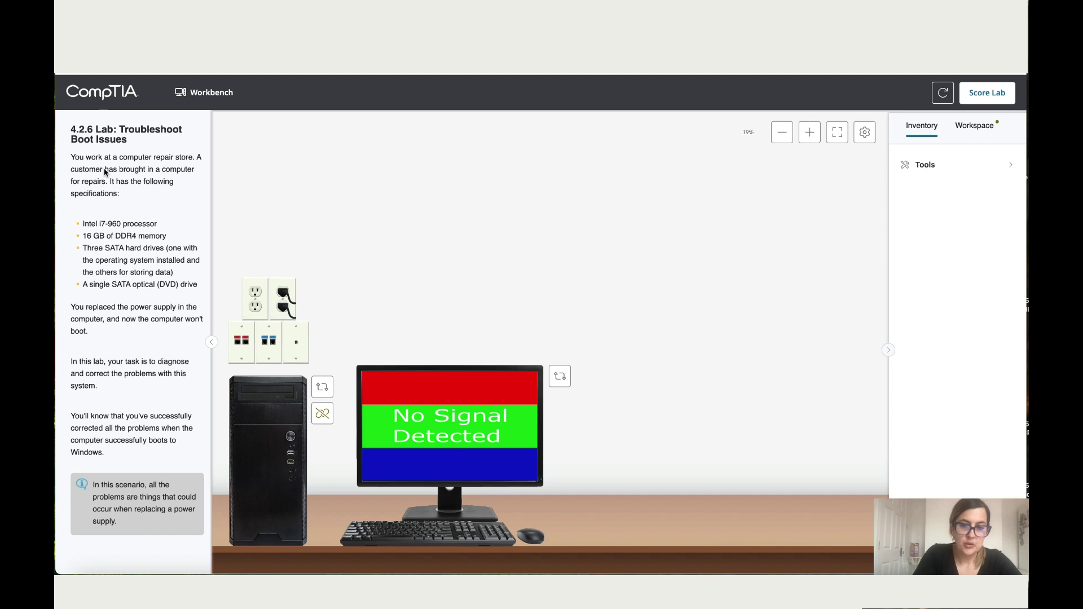
# Step: Zoom in on the workbench and turn the tower to its rear to check the AC power cable
pyautogui.press('XF86MonBrightnessDown')
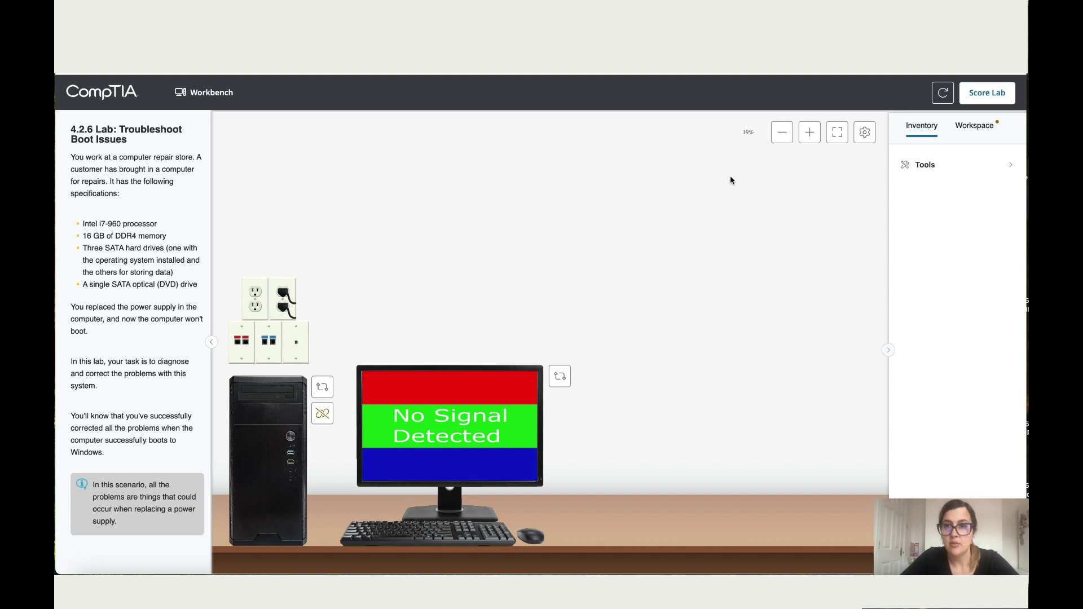
pyautogui.click(811, 133)
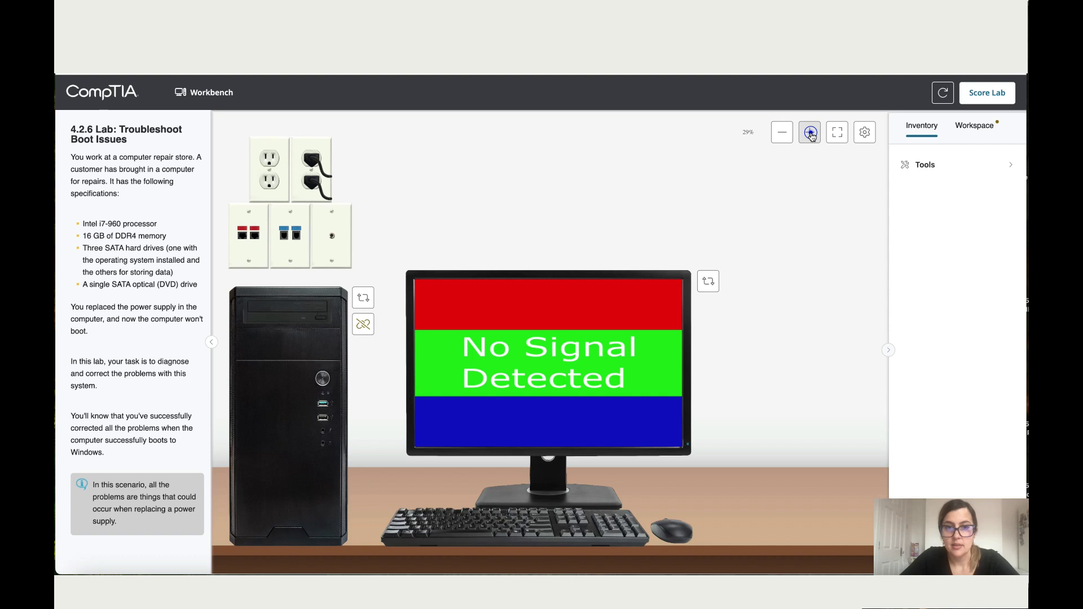
pyautogui.click(811, 133)
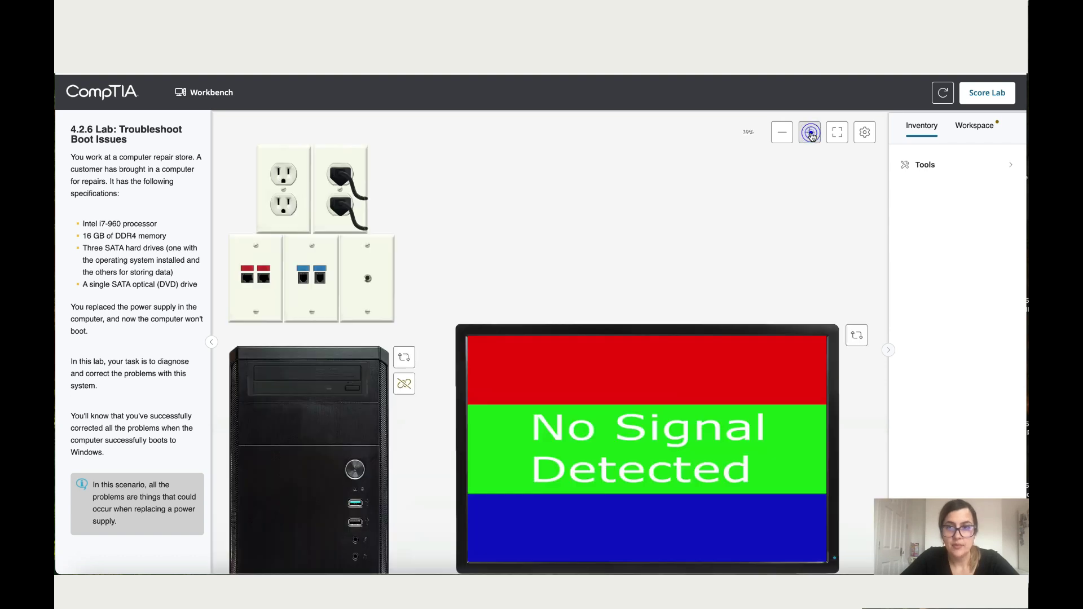
pyautogui.click(782, 132)
pyautogui.click(364, 298)
pyautogui.click(334, 351)
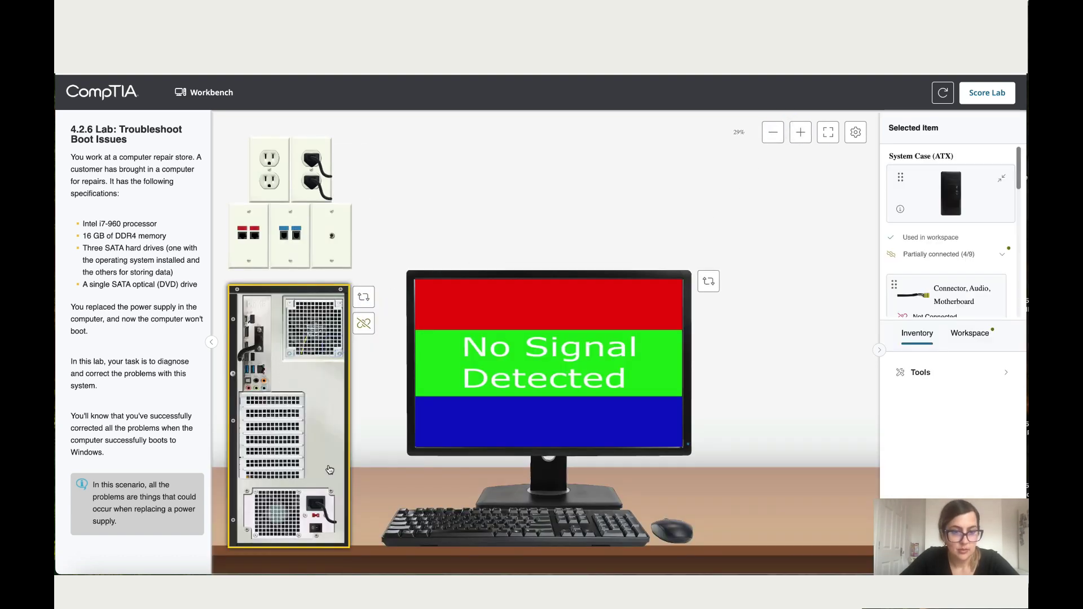
pyautogui.click(326, 505)
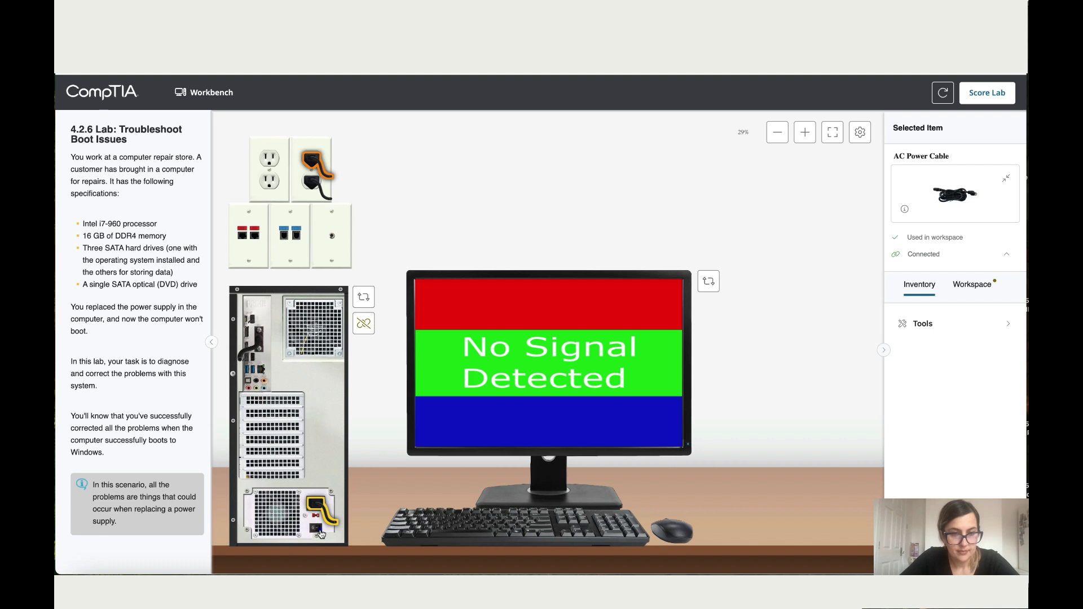
# Step: Power on the PC from the front, dismiss the failed-boot message, and rotate the tower back
pyautogui.click(369, 293)
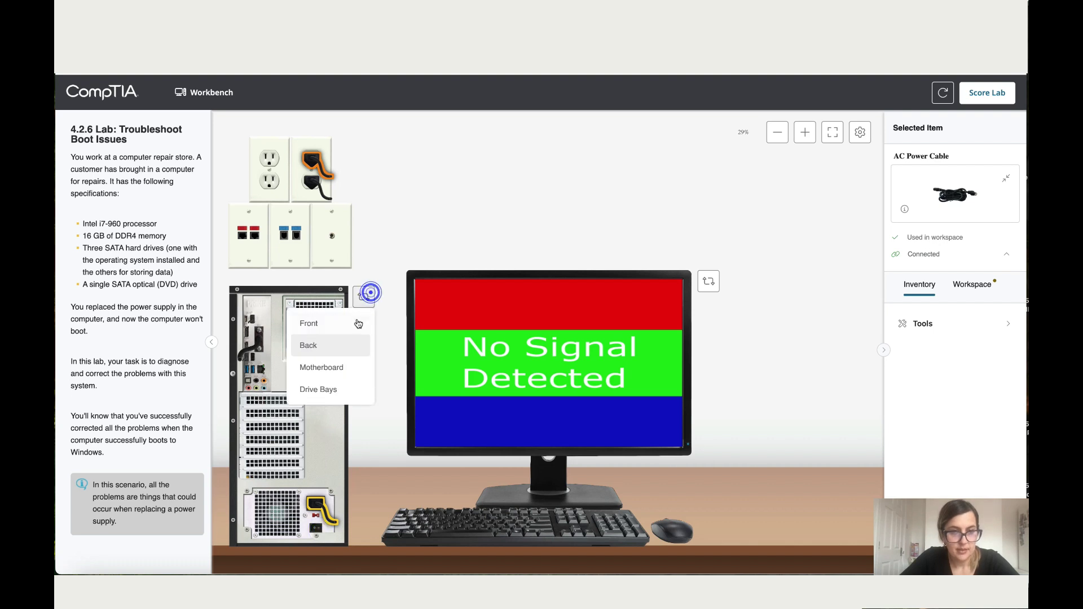
pyautogui.click(309, 324)
pyautogui.click(322, 382)
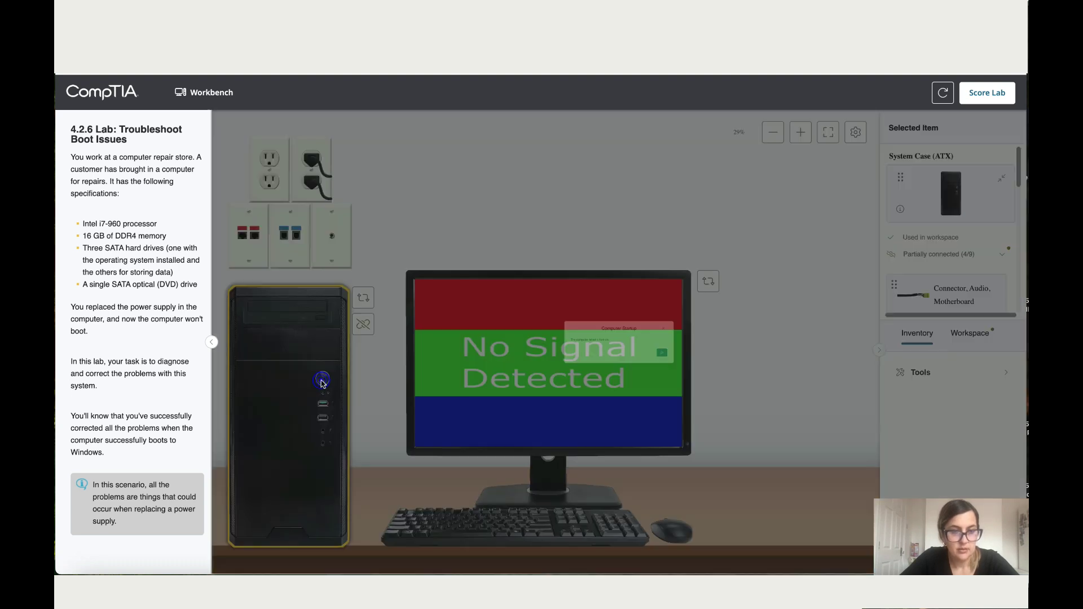
pyautogui.click(741, 304)
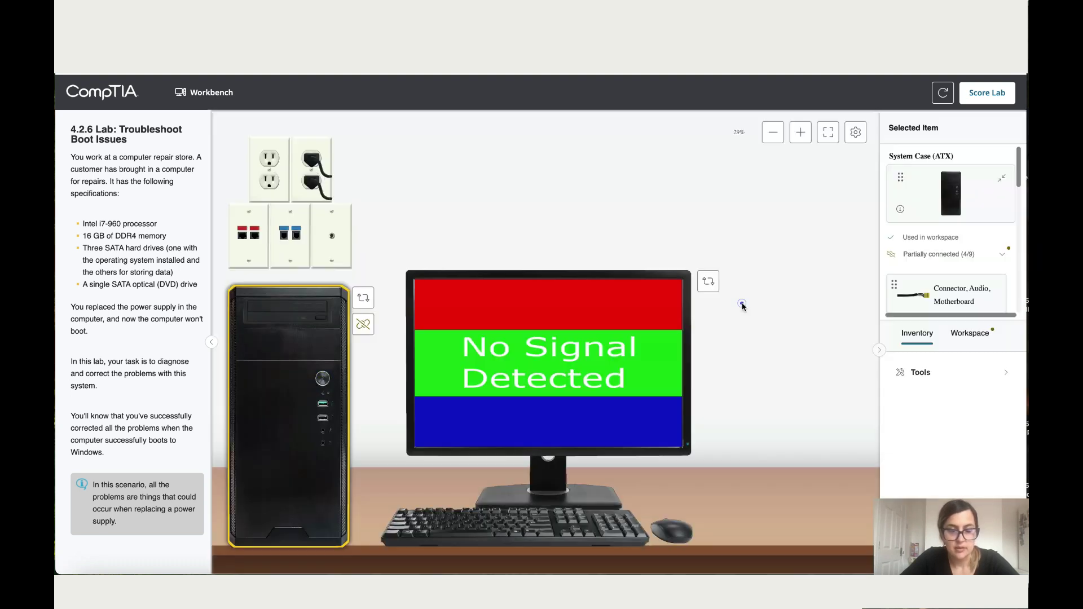
pyautogui.click(364, 297)
pyautogui.click(340, 345)
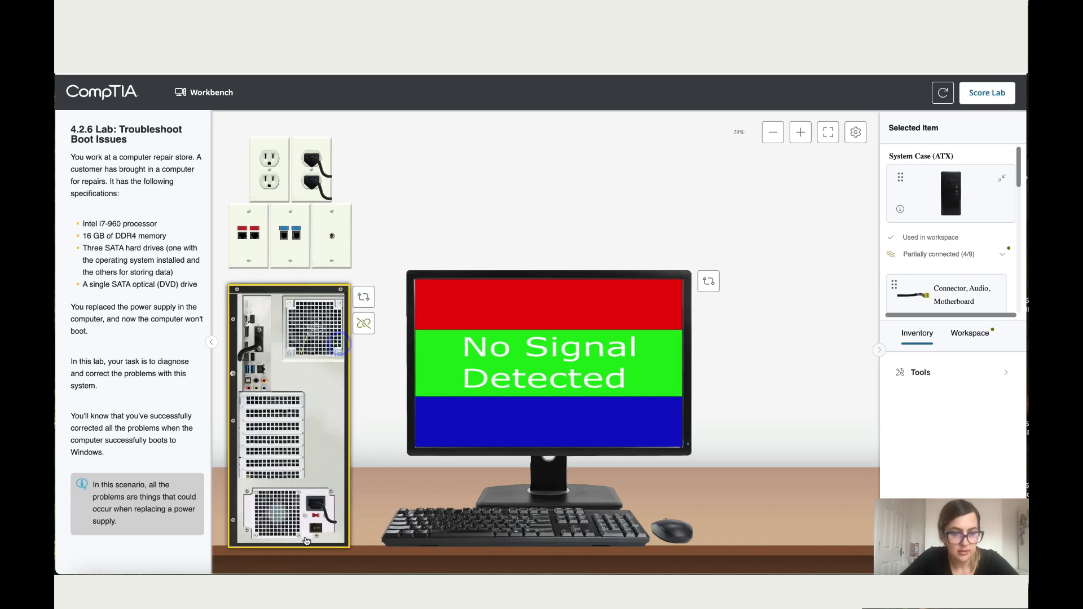
pyautogui.click(363, 297)
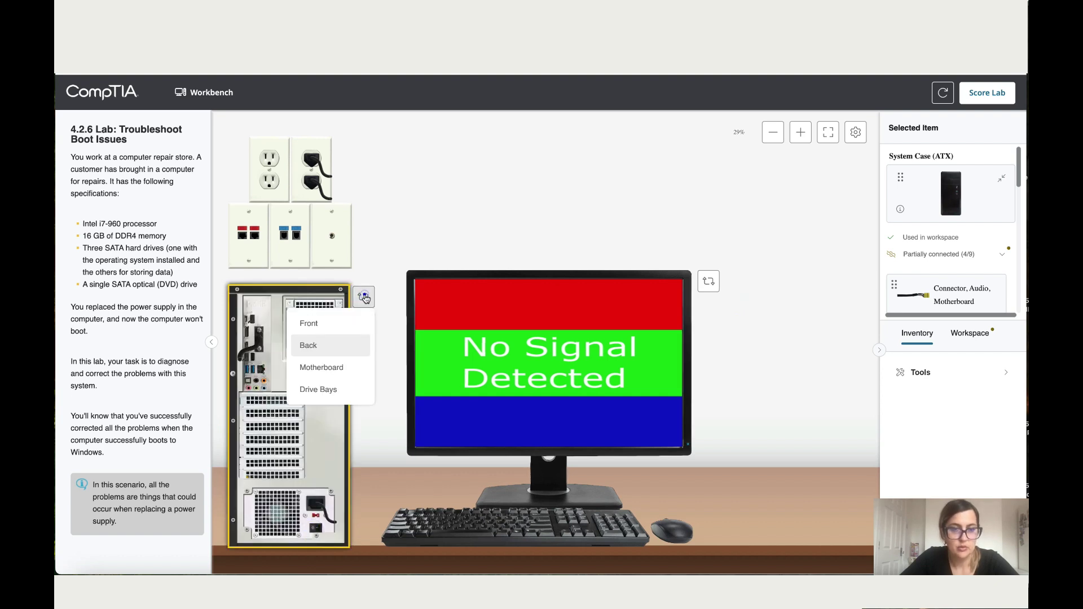
pyautogui.click(337, 368)
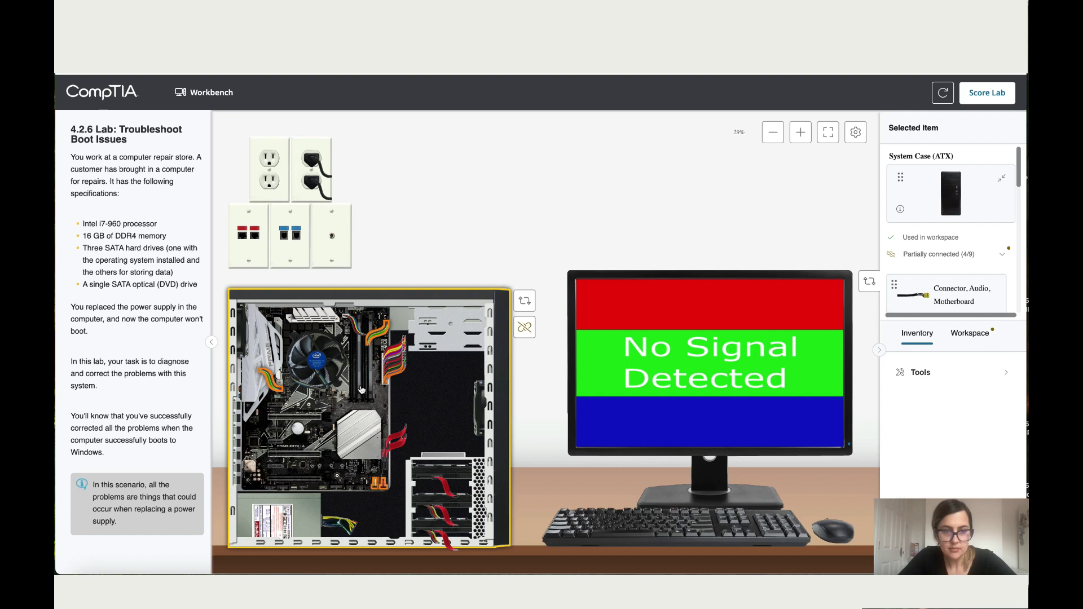
pyautogui.click(802, 133)
pyautogui.scroll(-3, 652, 272)
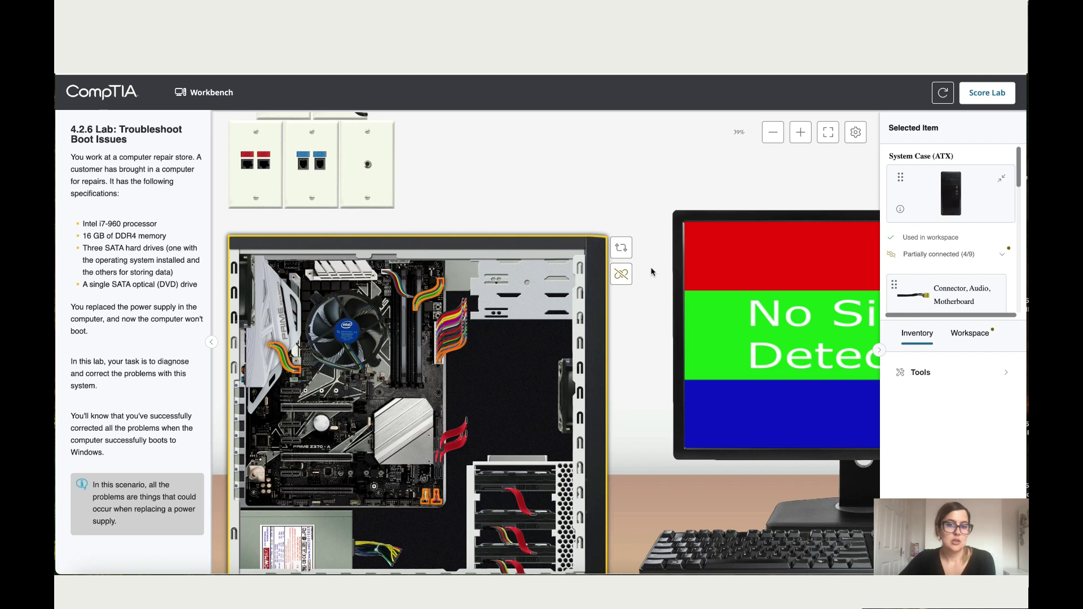
pyautogui.scroll(-2, 652, 273)
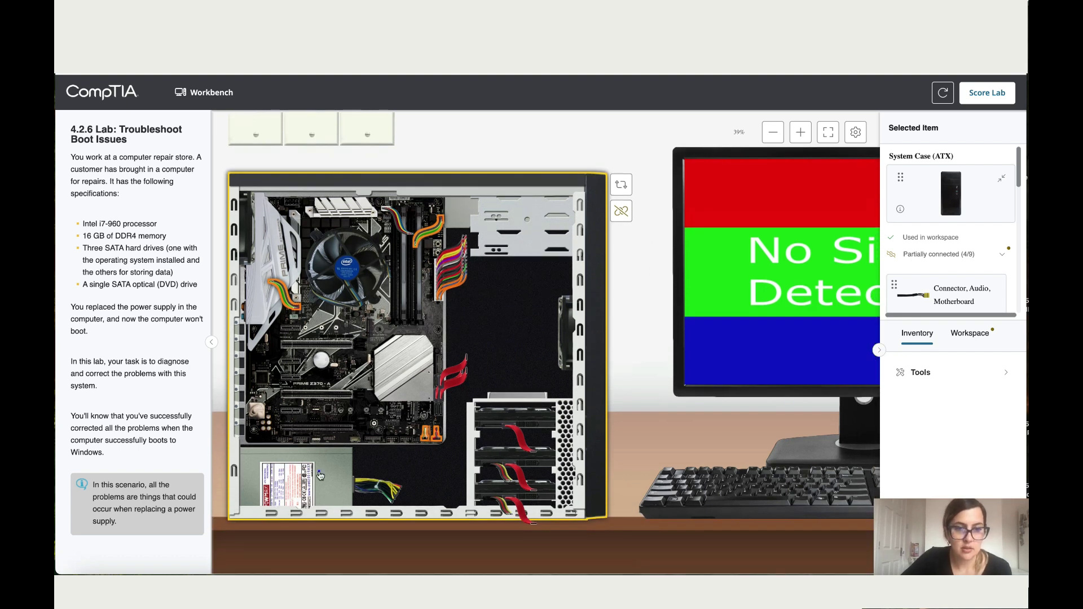
pyautogui.click(320, 473)
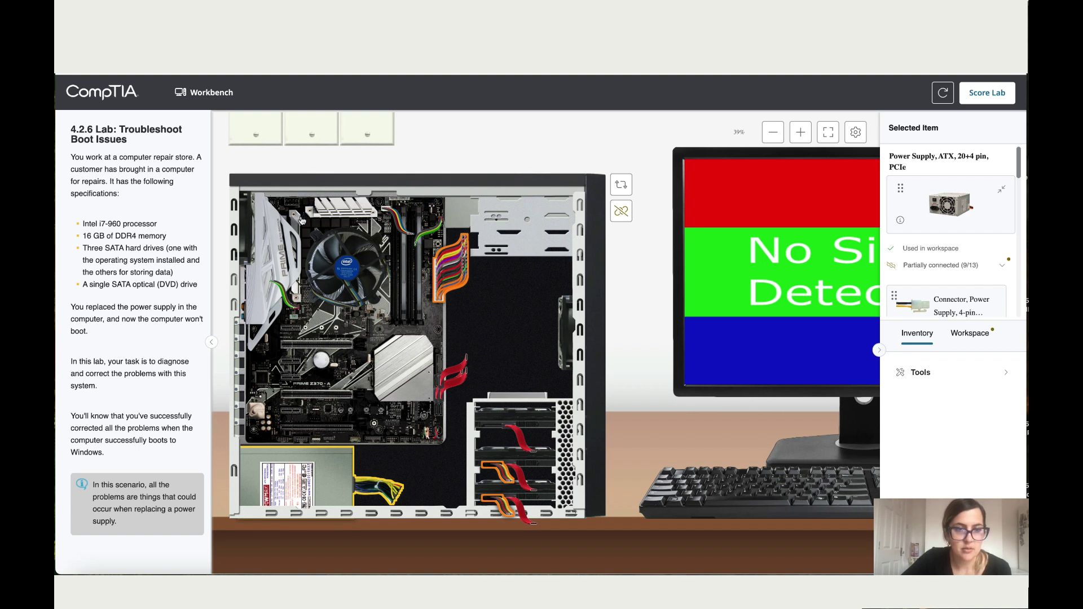
pyautogui.click(430, 309)
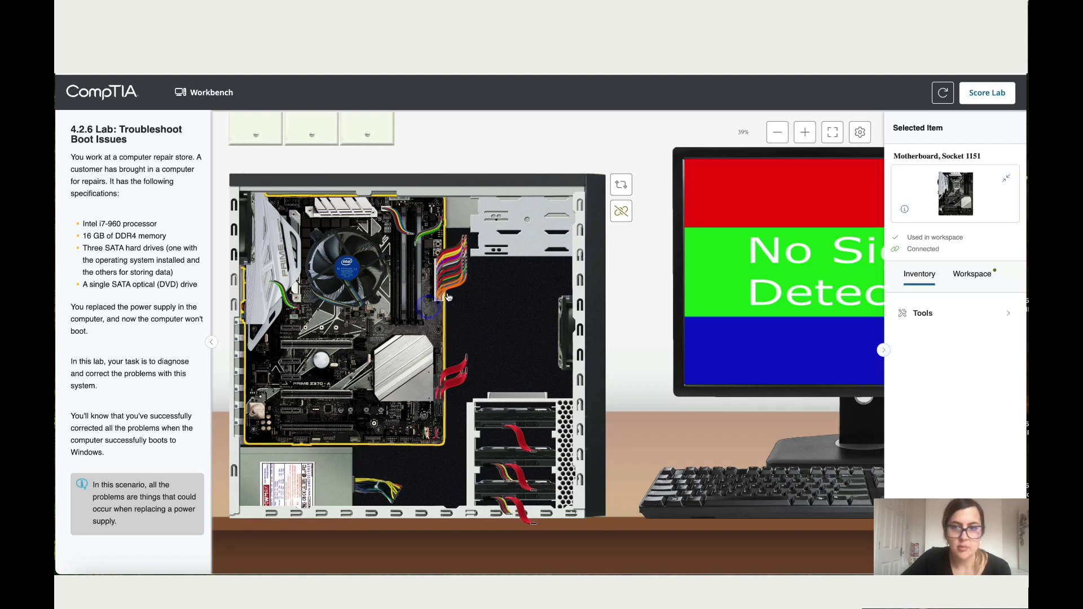
pyautogui.click(905, 209)
pyautogui.moveTo(485, 229); pyautogui.dragTo(378, 152)
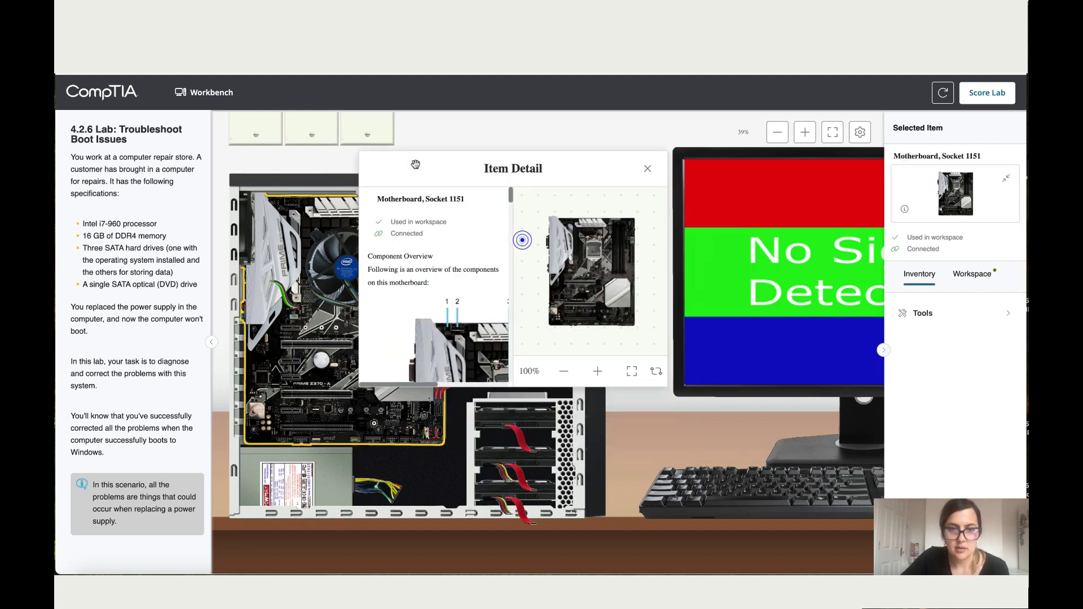
pyautogui.moveTo(668, 386); pyautogui.dragTo(941, 534)
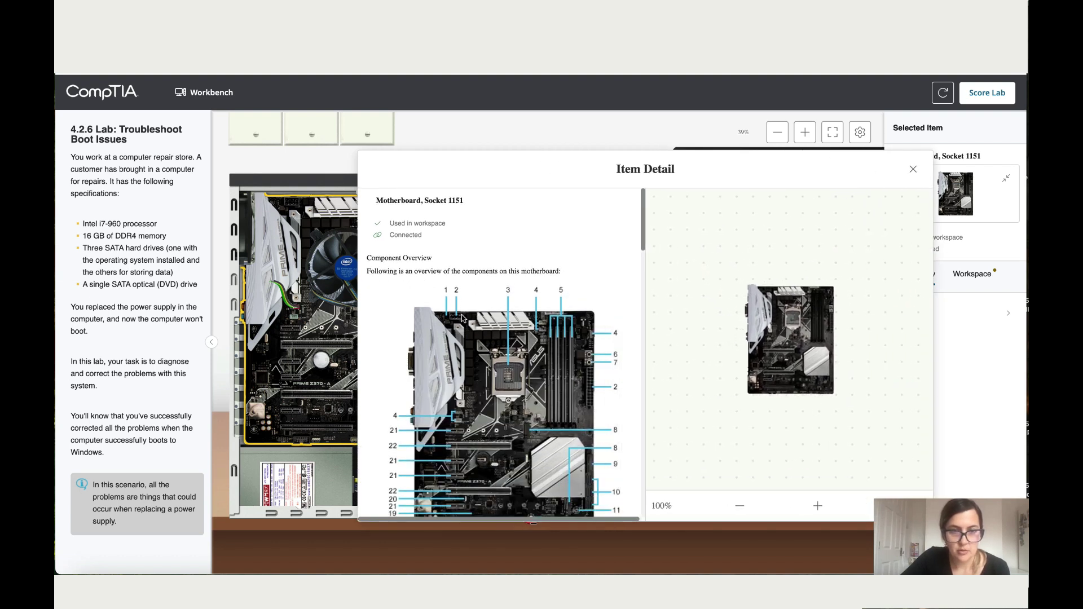
pyautogui.scroll(-5, 461, 318)
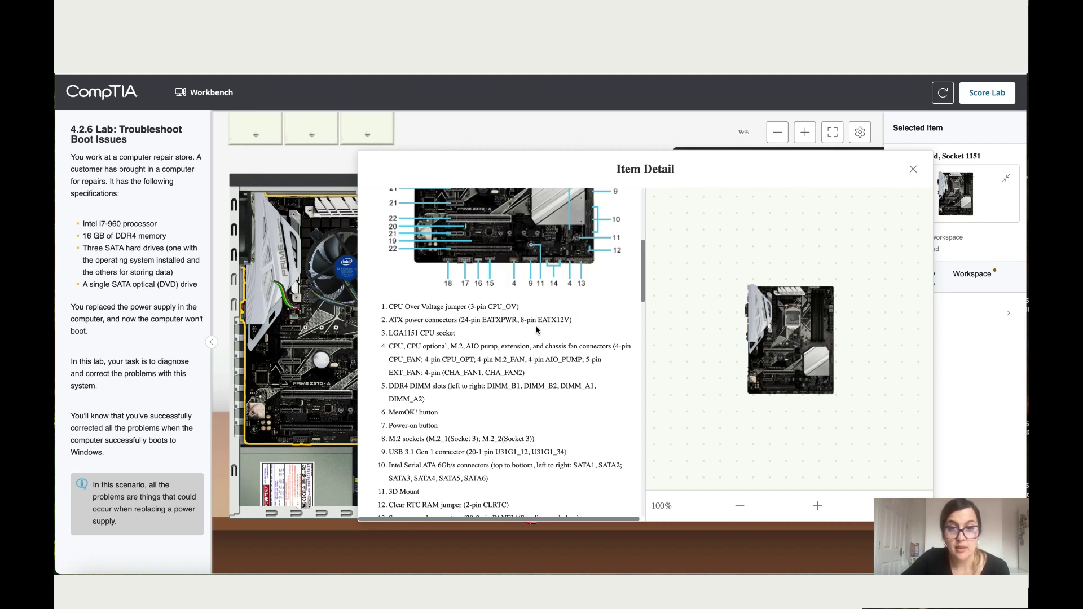
# Step: Plug the power supply's 8-pin CPU connector into the Socket 1151 motherboard
pyautogui.click(914, 169)
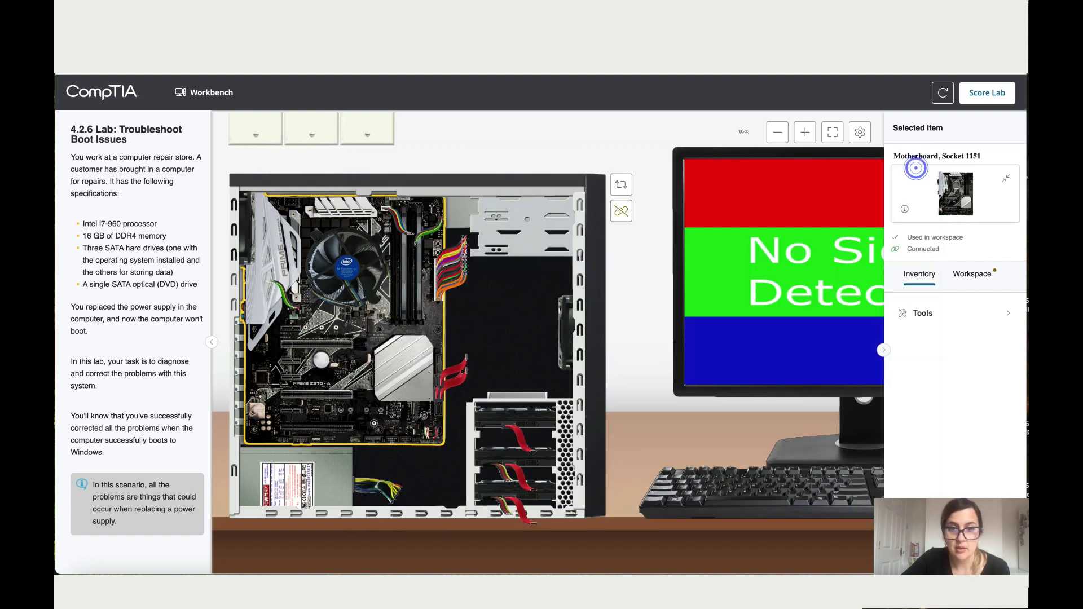
pyautogui.click(305, 485)
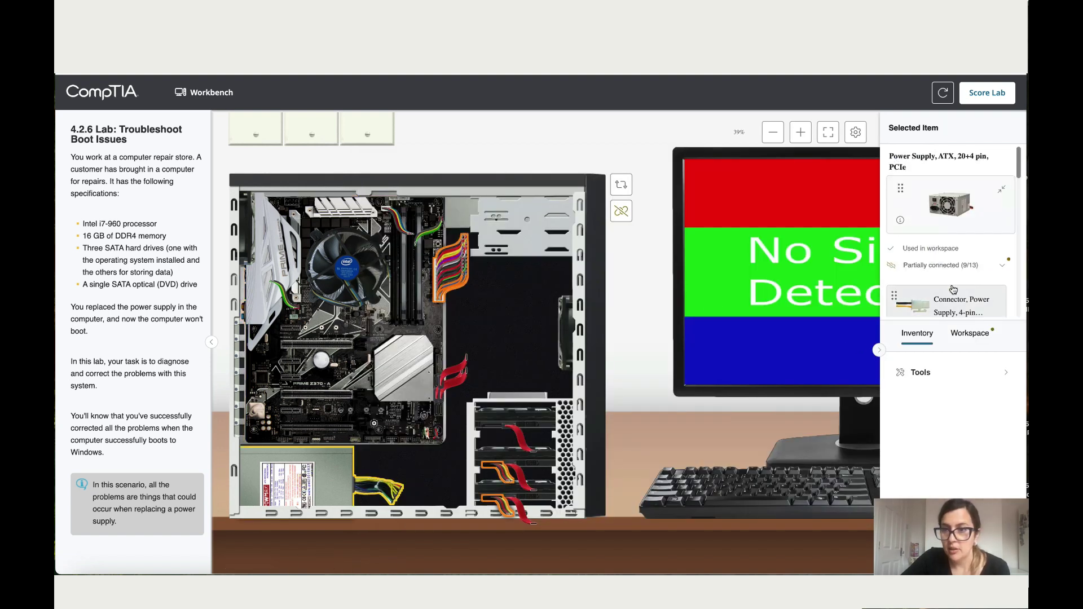
pyautogui.scroll(-3, 954, 291)
pyautogui.moveTo(952, 289); pyautogui.dragTo(296, 206)
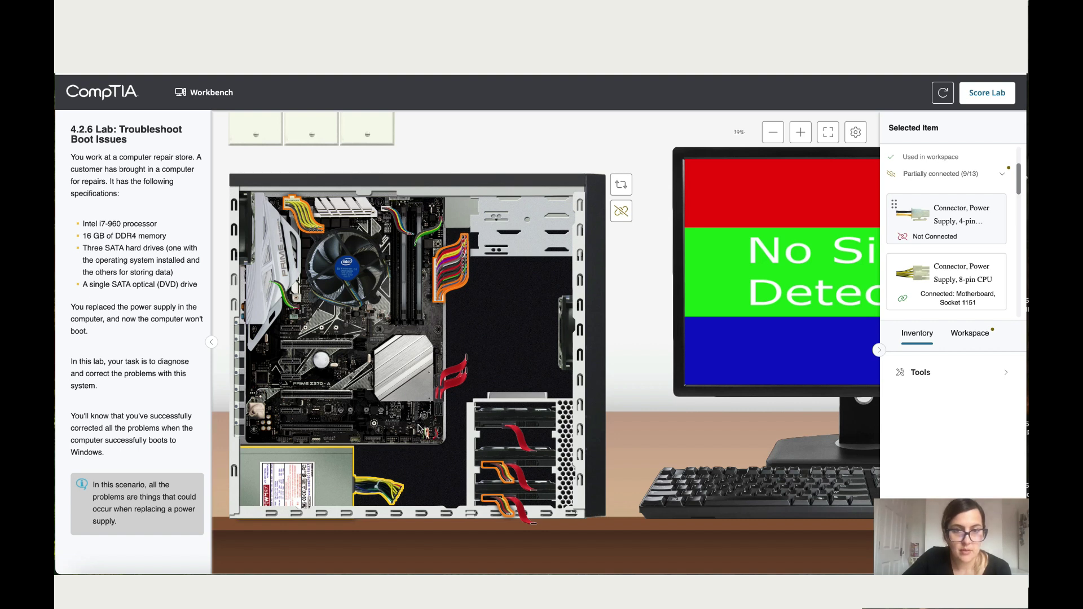
# Step: Plug the power supply's 15-pin SATA power connector into the top hard drive
pyautogui.click(808, 132)
pyautogui.scroll(-3, 661, 309)
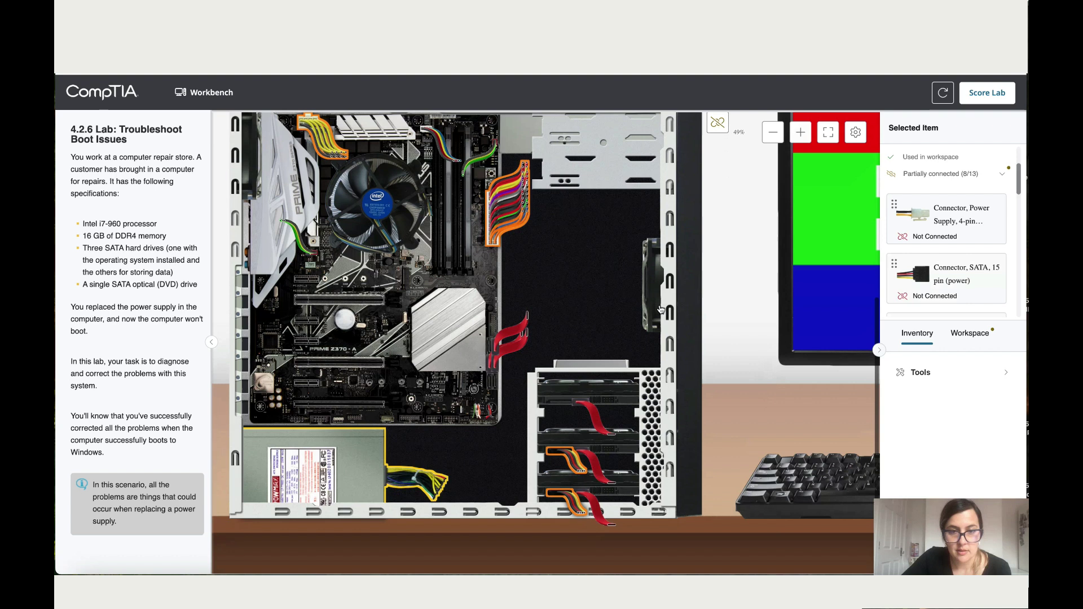
pyautogui.scroll(1, 661, 309)
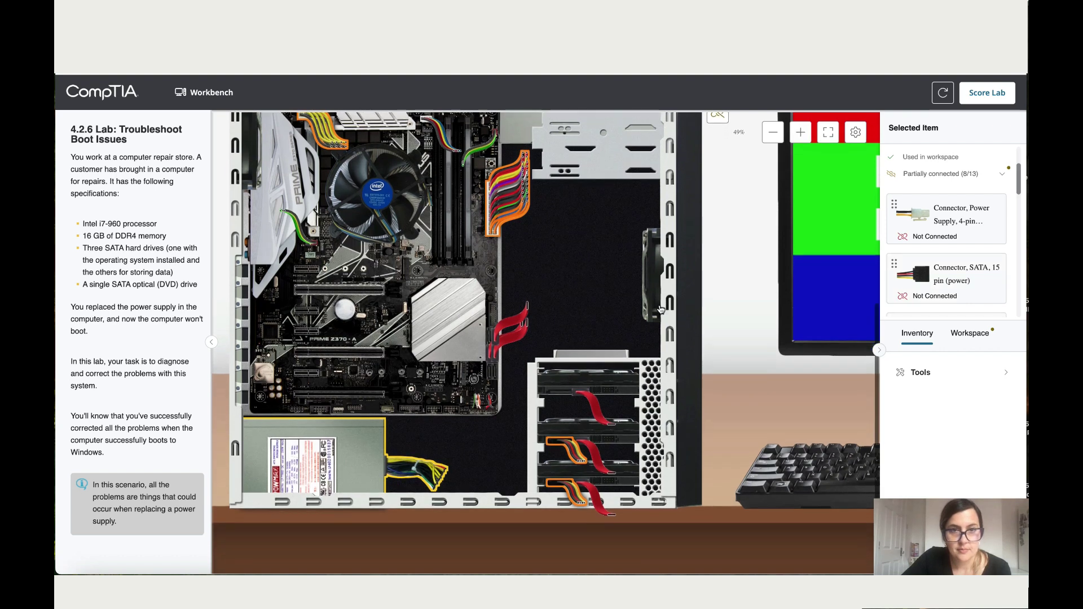
pyautogui.scroll(1, 661, 309)
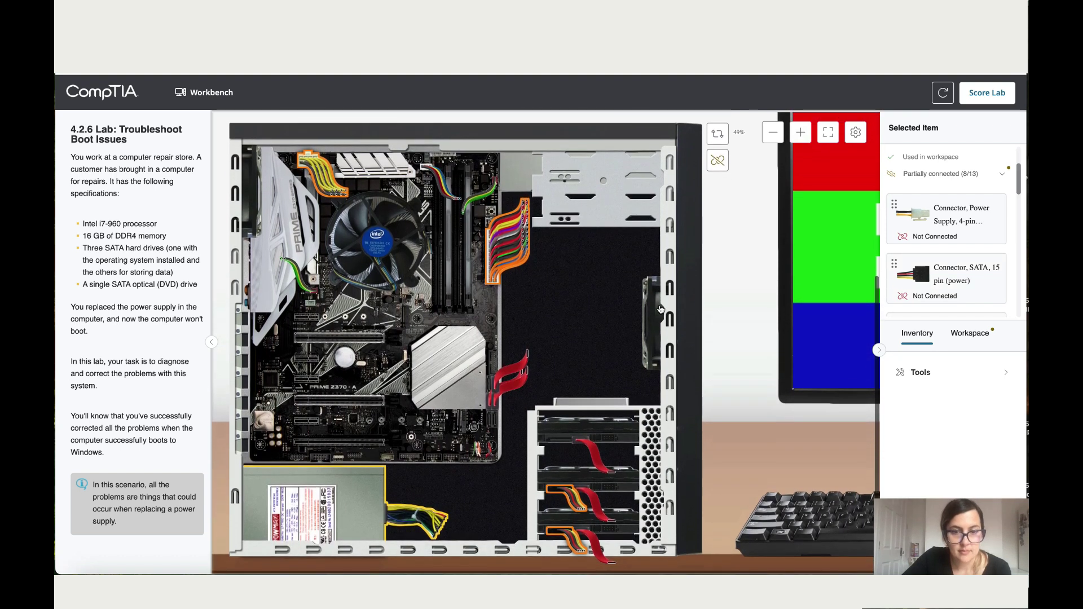
pyautogui.scroll(-1, 662, 310)
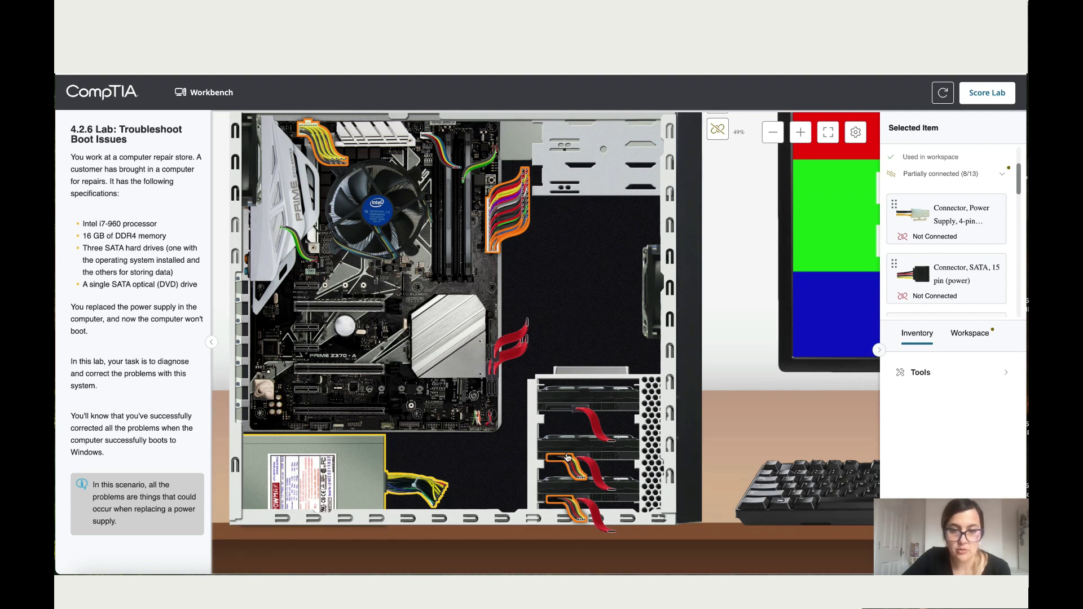
pyautogui.click(558, 402)
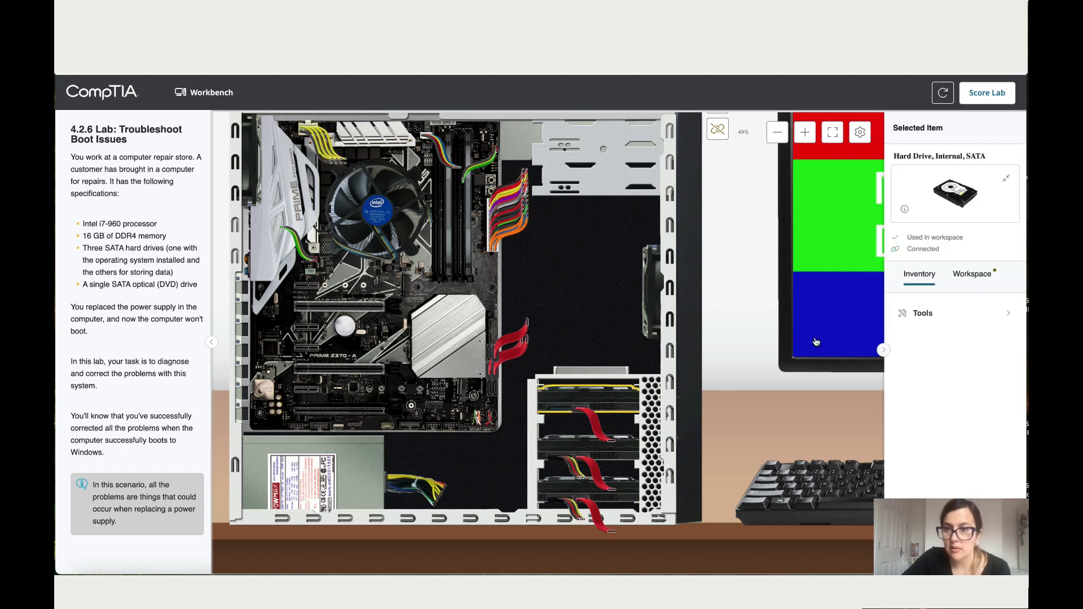
pyautogui.click(364, 468)
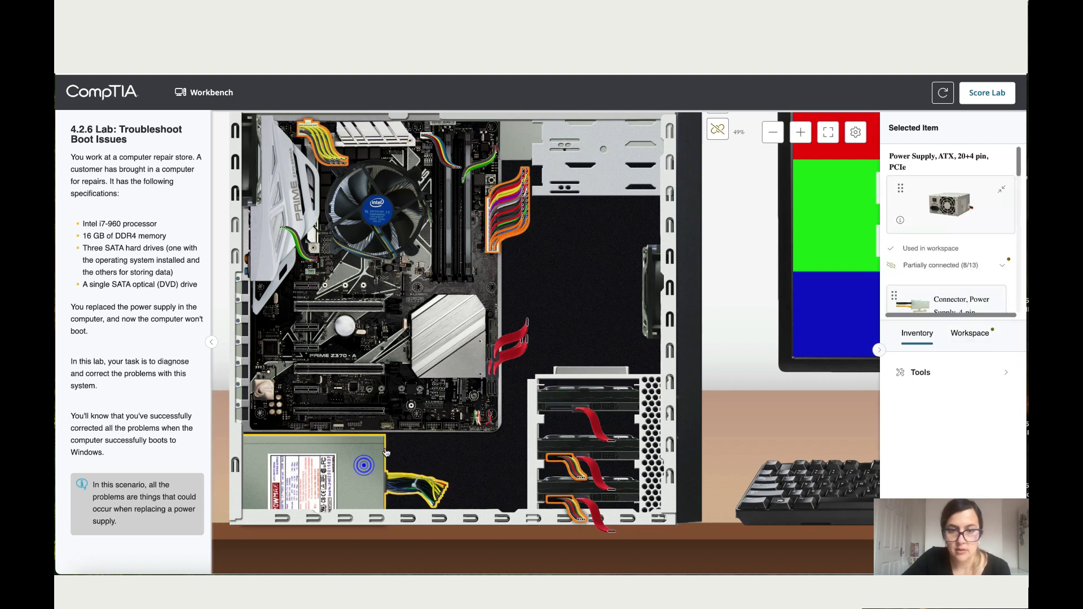
pyautogui.scroll(-5, 925, 243)
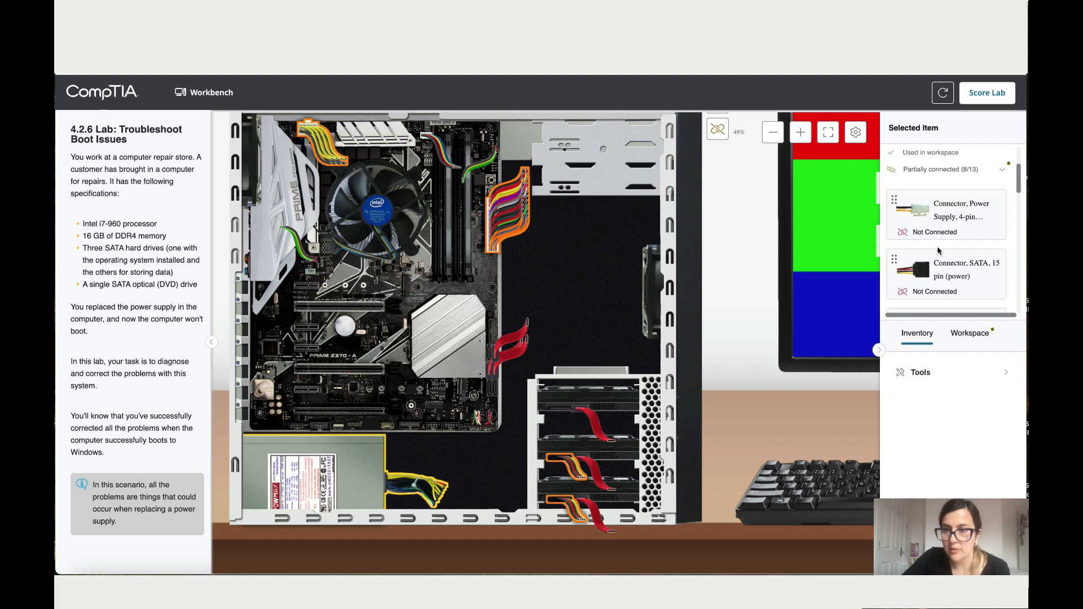
pyautogui.moveTo(939, 250); pyautogui.dragTo(563, 412)
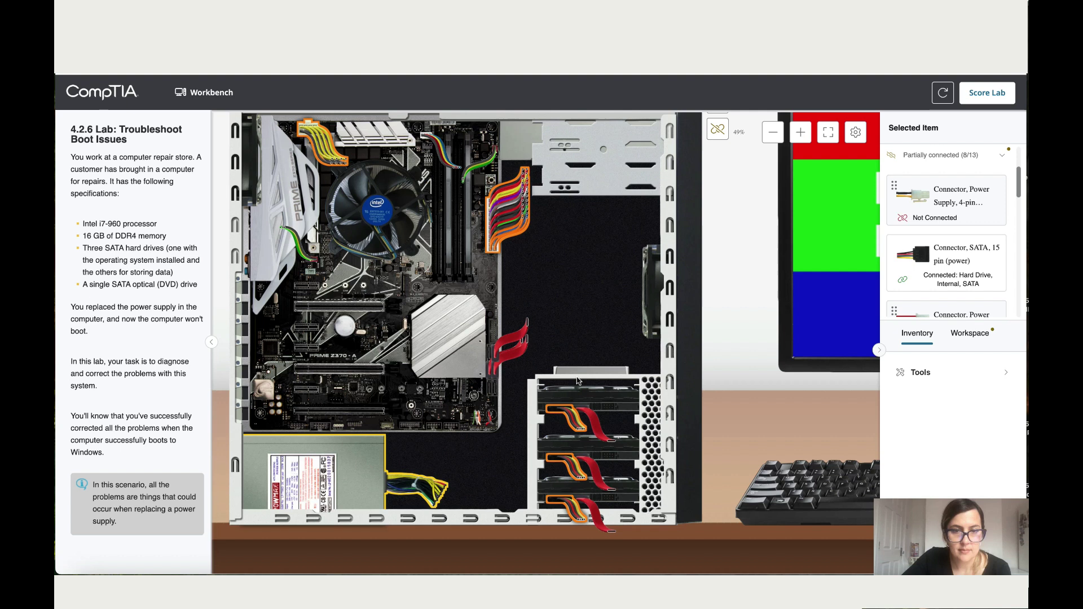
# Step: Connect the top hard drive's 7-pin SATA data cable to the motherboard SATA port
pyautogui.click(592, 410)
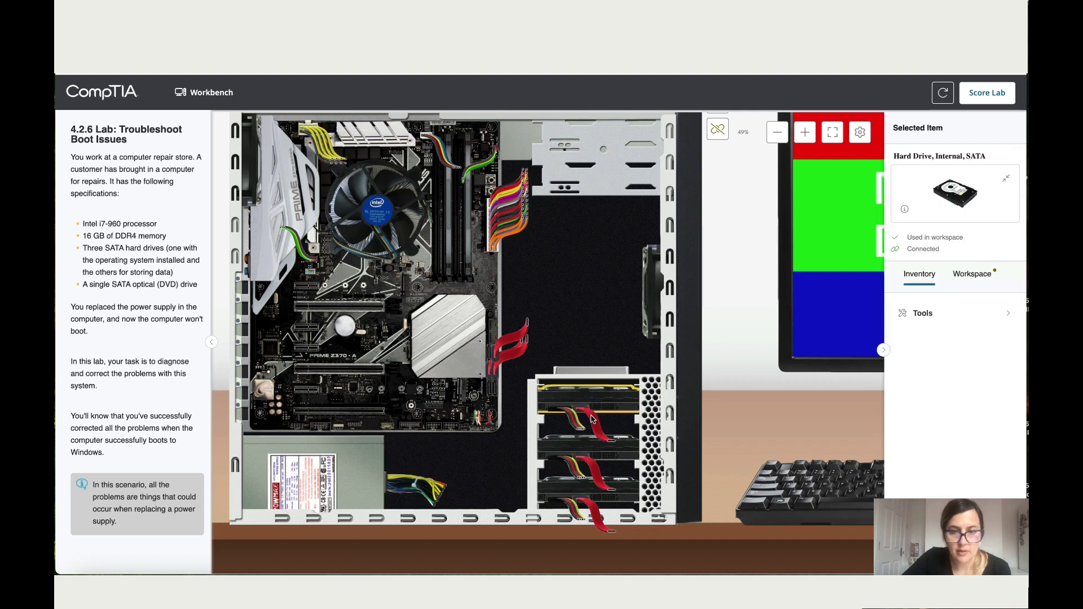
pyautogui.click(592, 419)
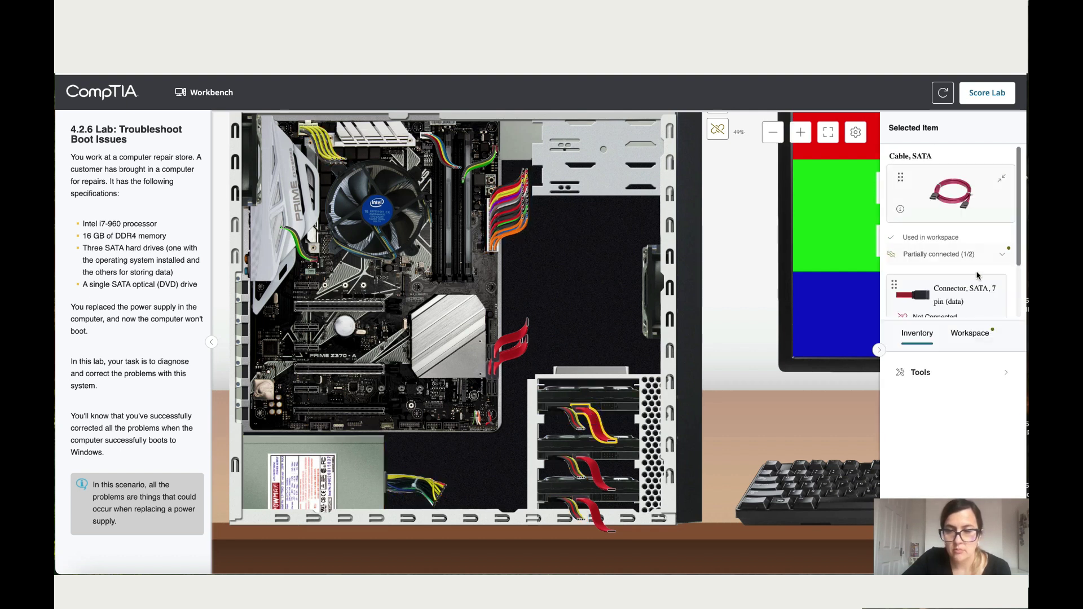
pyautogui.scroll(-1, 978, 275)
pyautogui.moveTo(978, 275); pyautogui.dragTo(490, 356)
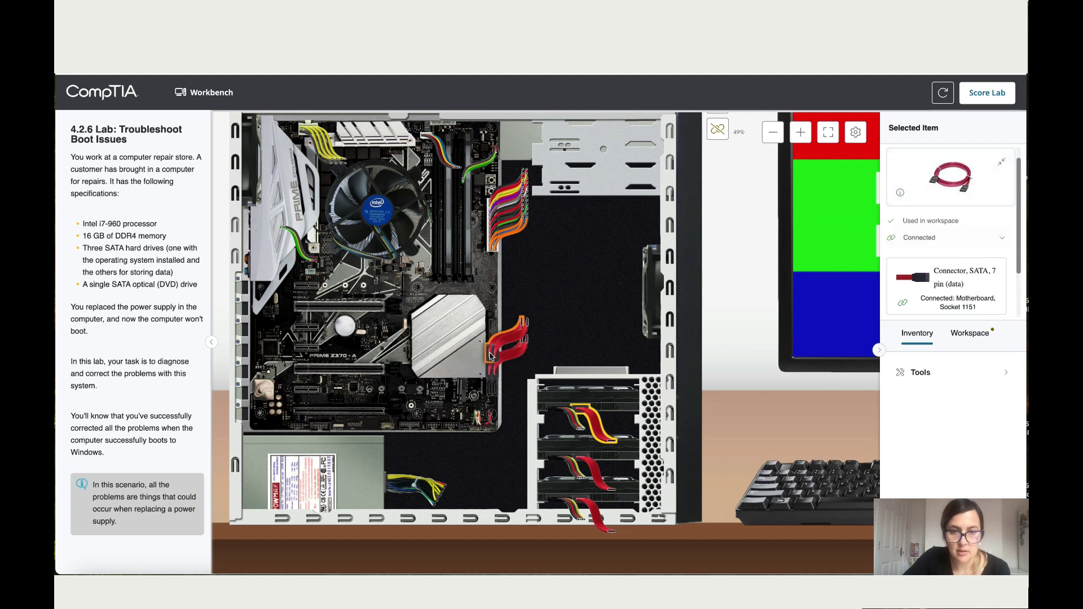
# Step: Verify the middle and bottom drive cables and the power supply's 7/13 connections
pyautogui.scroll(-1, 605, 343)
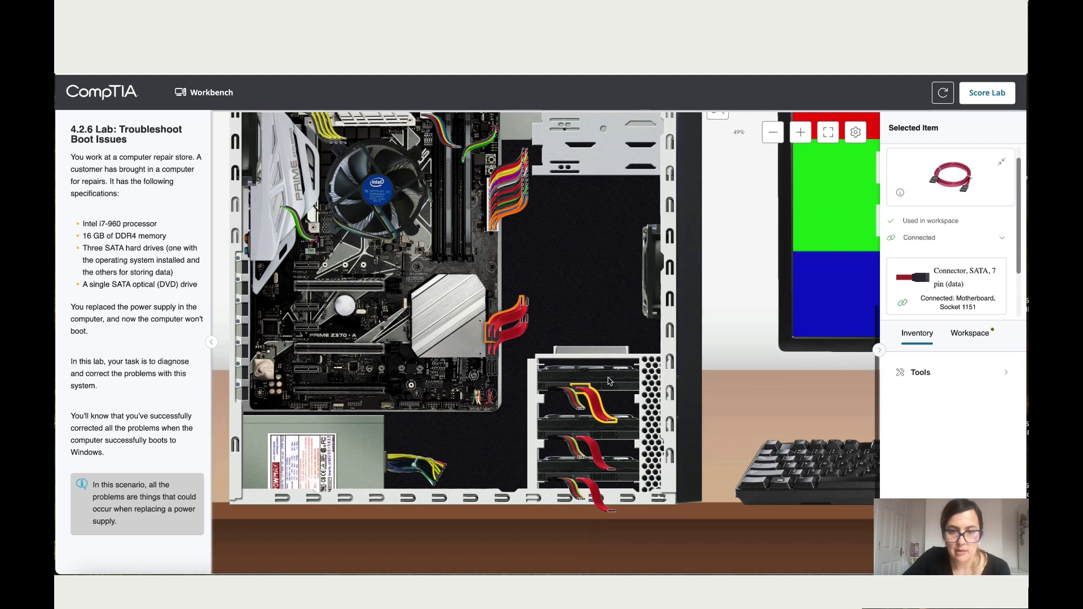
pyautogui.click(599, 459)
pyautogui.click(597, 506)
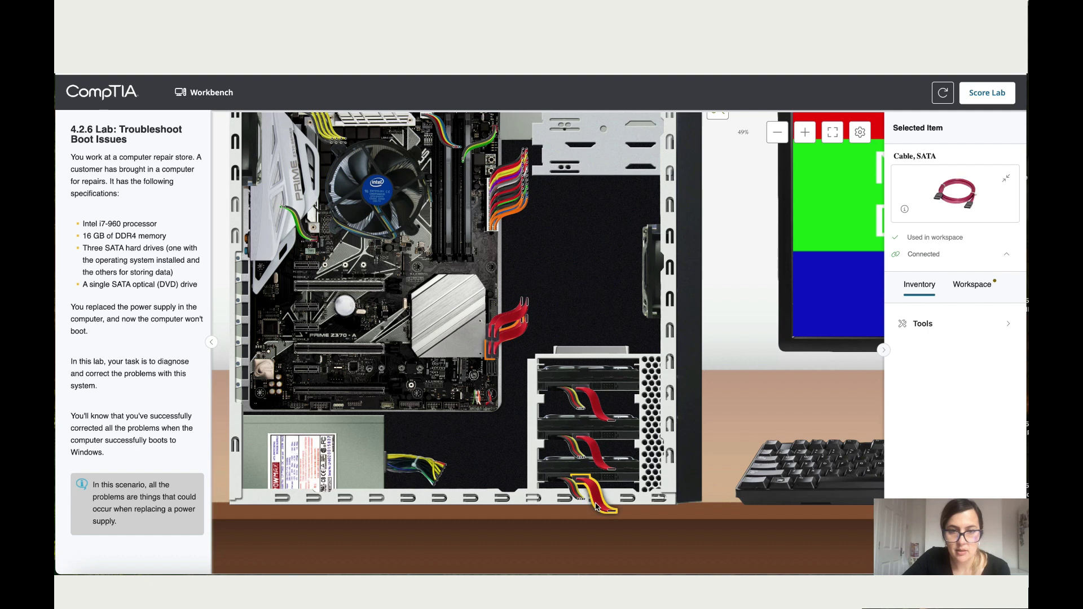
pyautogui.click(337, 460)
pyautogui.scroll(3, 337, 461)
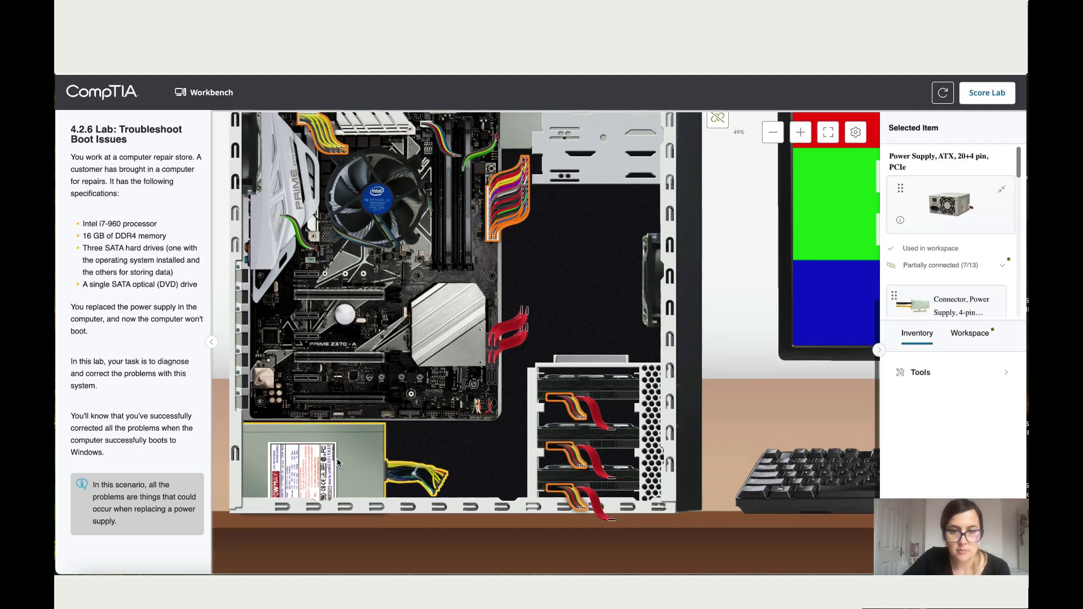
pyautogui.scroll(2, 337, 463)
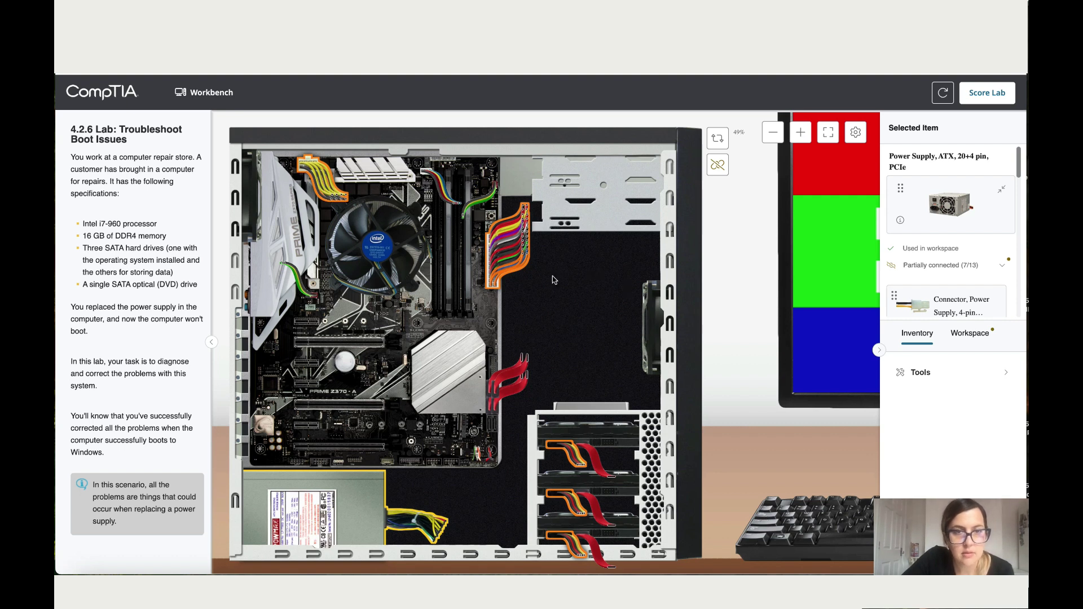
# Step: Check the back and front of the case, zoom out, and power on the repaired PC
pyautogui.click(717, 138)
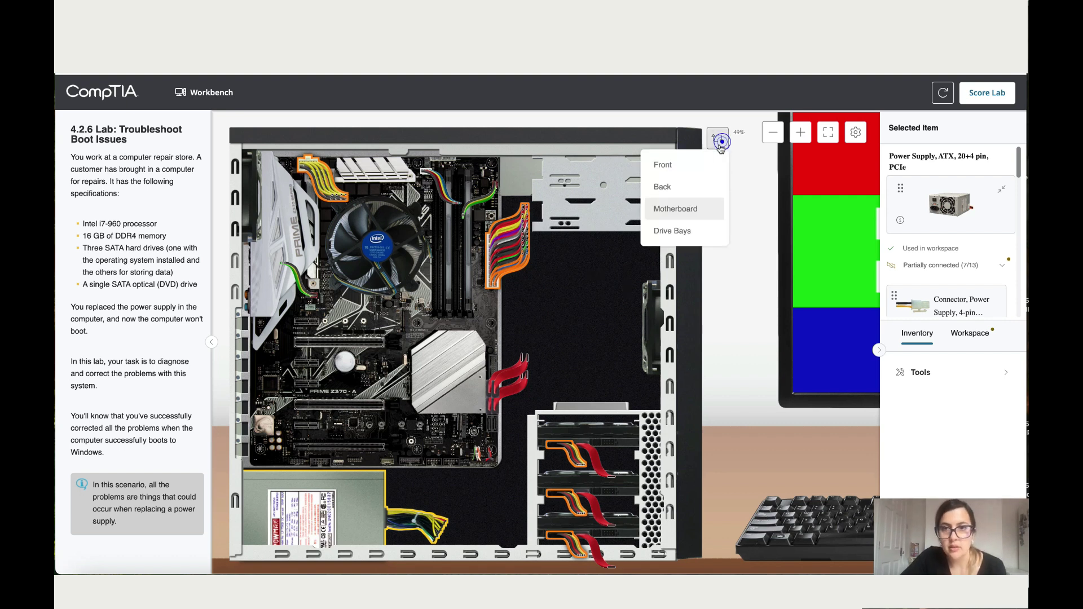
pyautogui.click(690, 185)
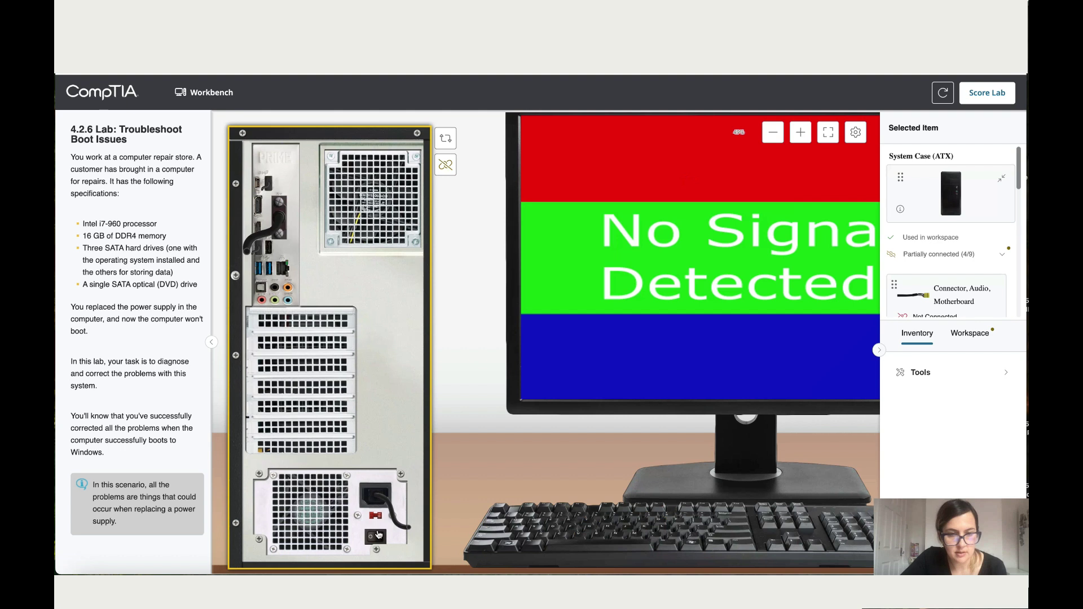
pyautogui.click(446, 138)
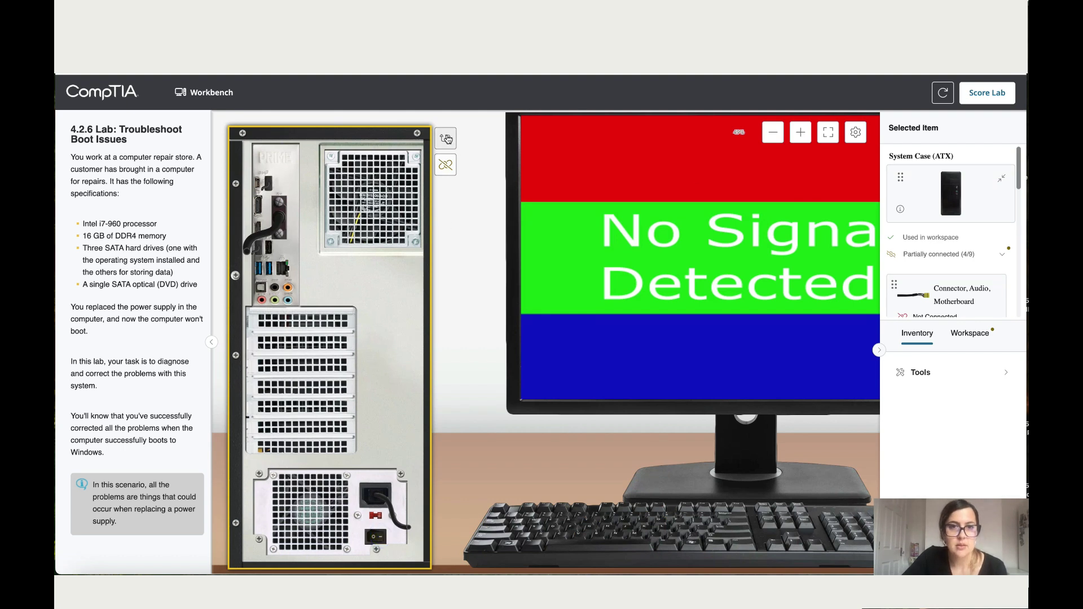
pyautogui.click(417, 166)
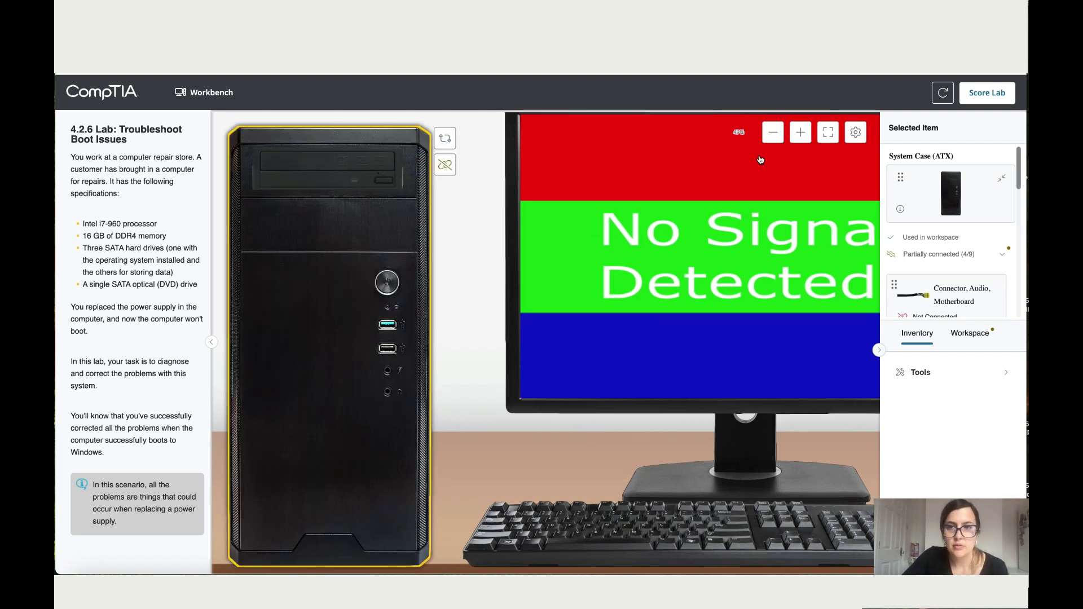
pyautogui.click(774, 127)
pyautogui.click(774, 127)
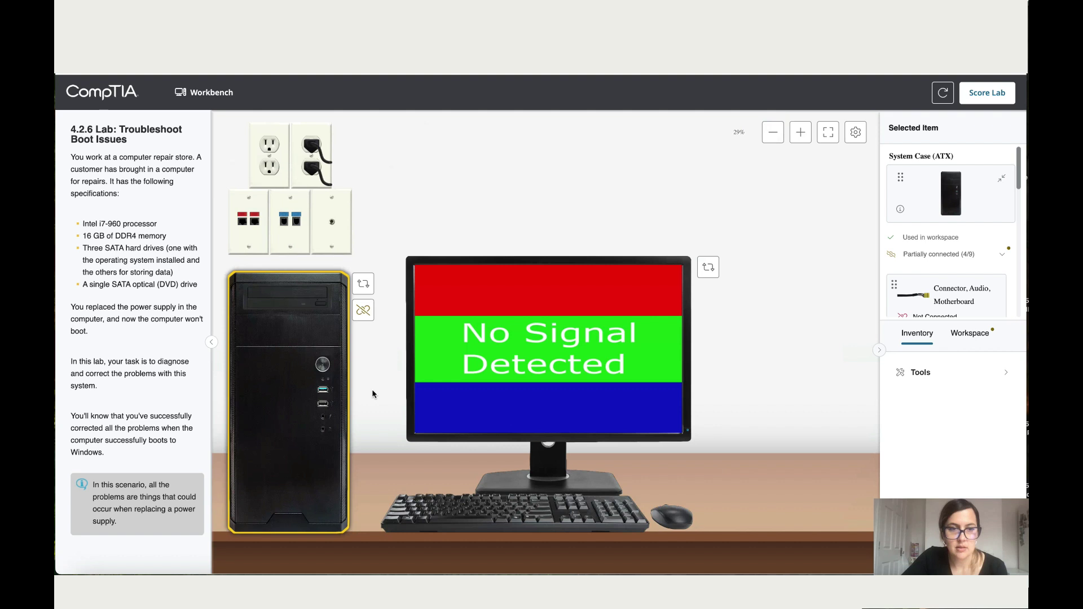
pyautogui.click(320, 366)
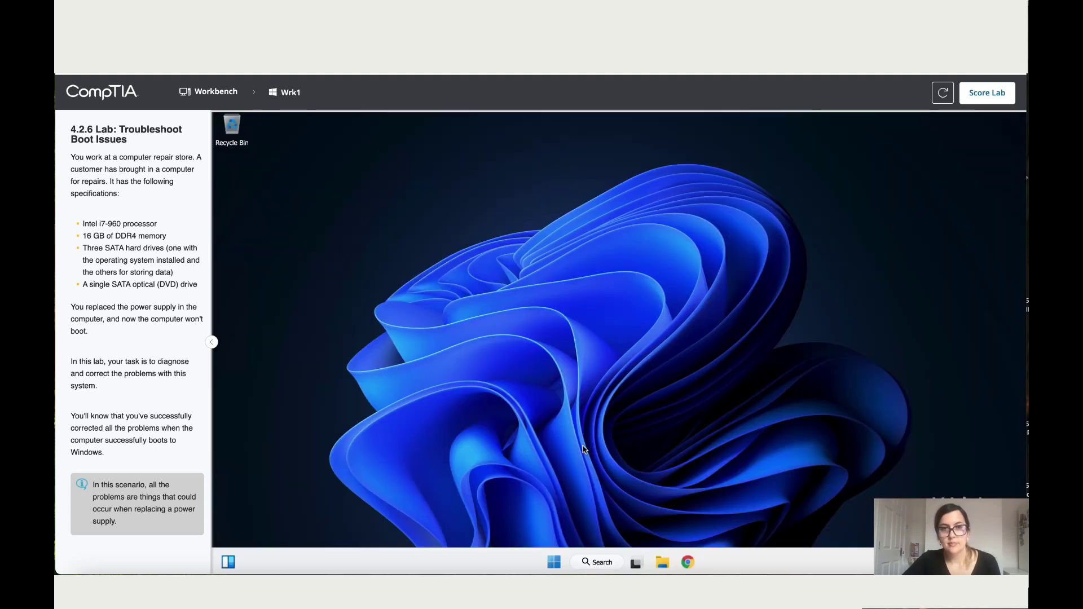
# Step: Submit the lab for scoring and confirm to view the 100% score report
pyautogui.click(993, 99)
pyautogui.click(632, 367)
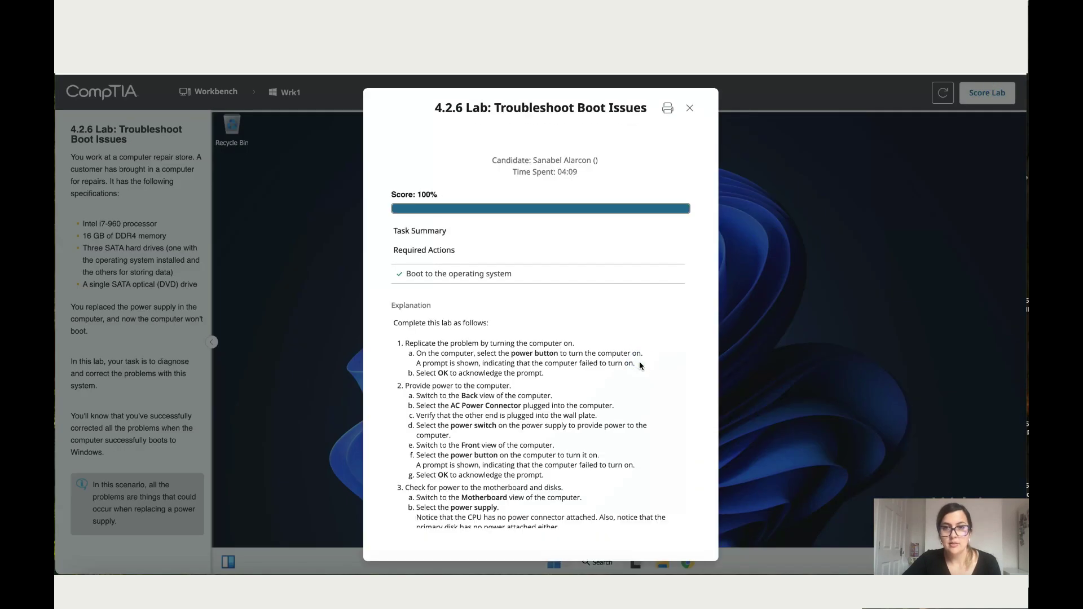